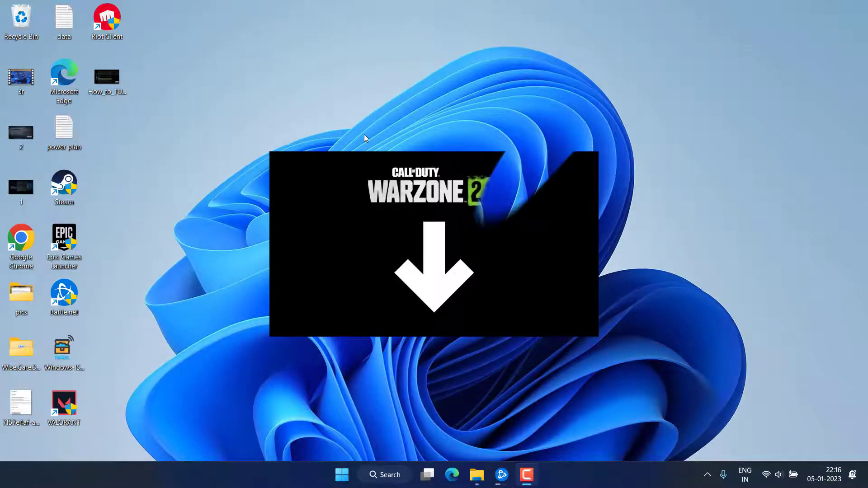
- Open Control Panel's Sound settings on the Recording tab
{"action": "key", "text": "super"}
{"action": "type", "text": "control"}
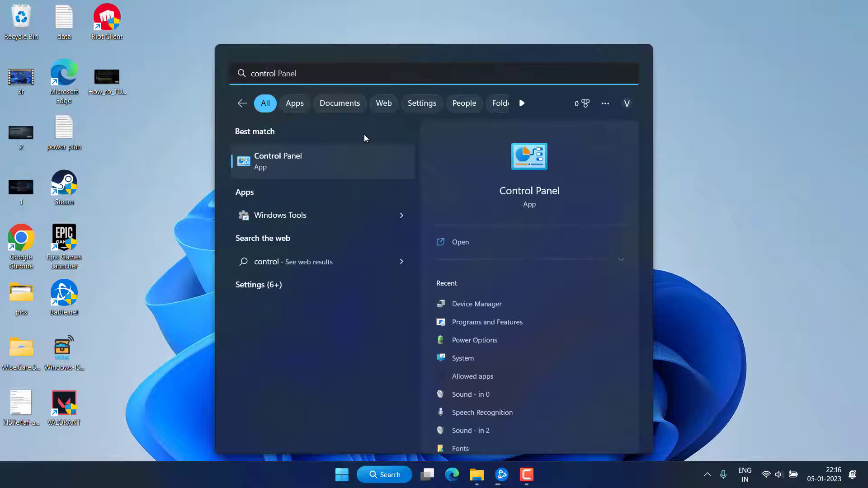
{"action": "left_click", "coordinate": [533, 160]}
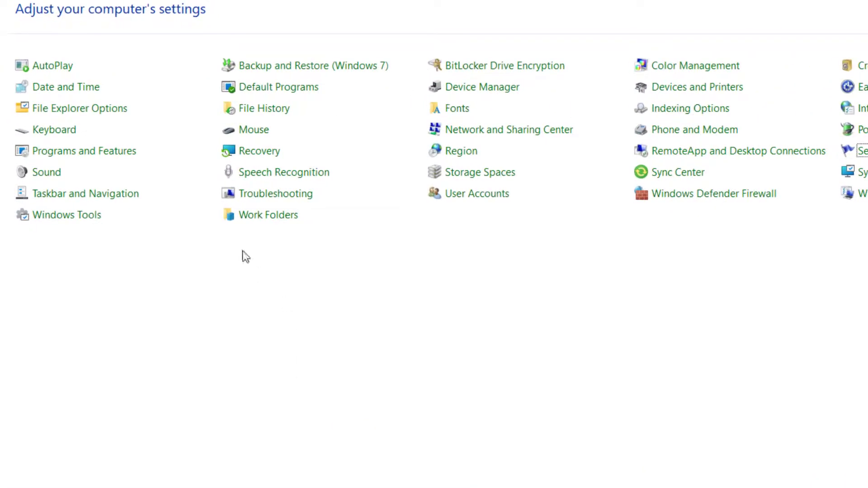
{"action": "left_click", "coordinate": [45, 171]}
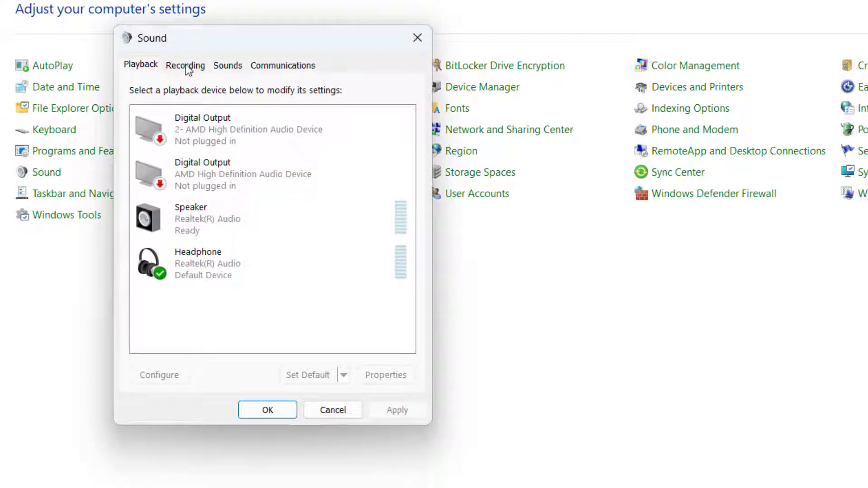
{"action": "left_click", "coordinate": [186, 66]}
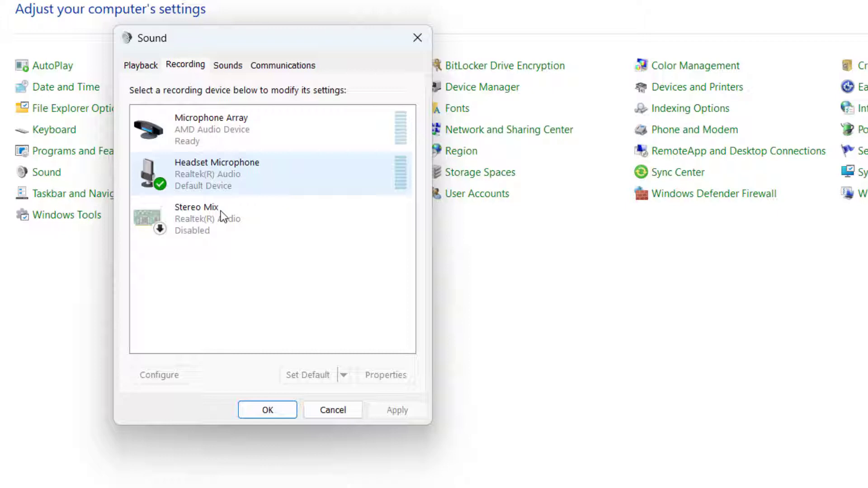
- Select Headset Microphone, the default device, in the recording device list
{"action": "right_click", "coordinate": [199, 126]}
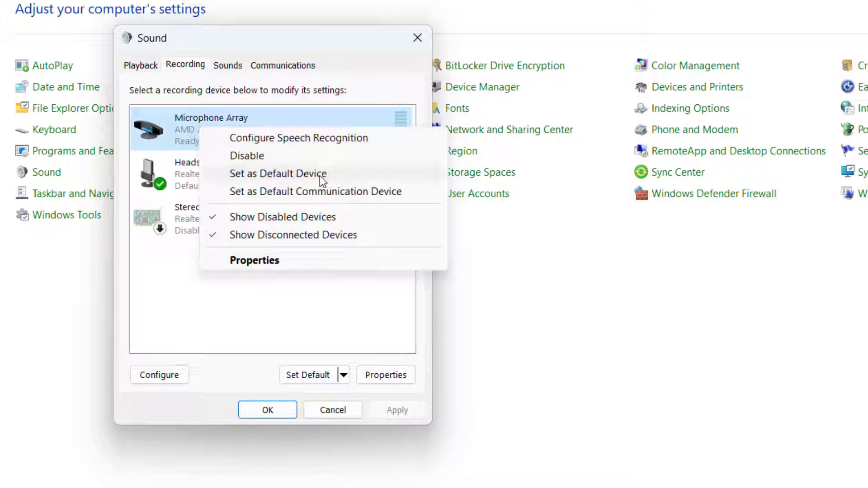
{"action": "left_click", "coordinate": [181, 303]}
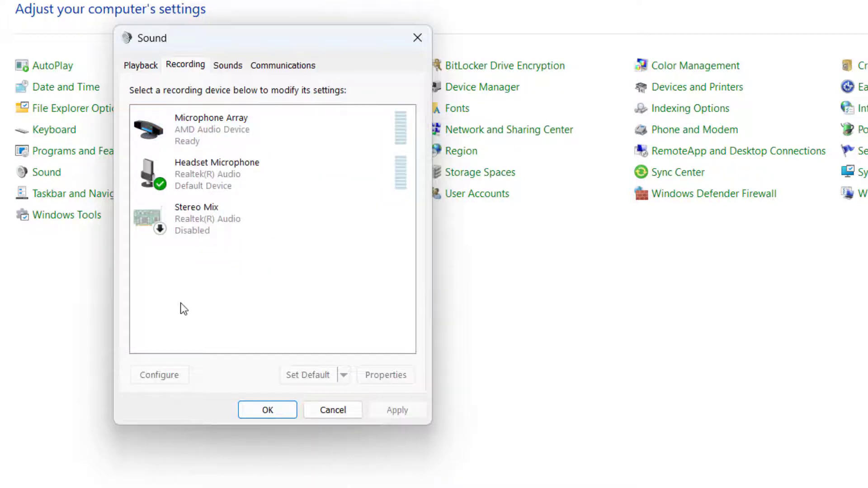
{"action": "left_click", "coordinate": [200, 186]}
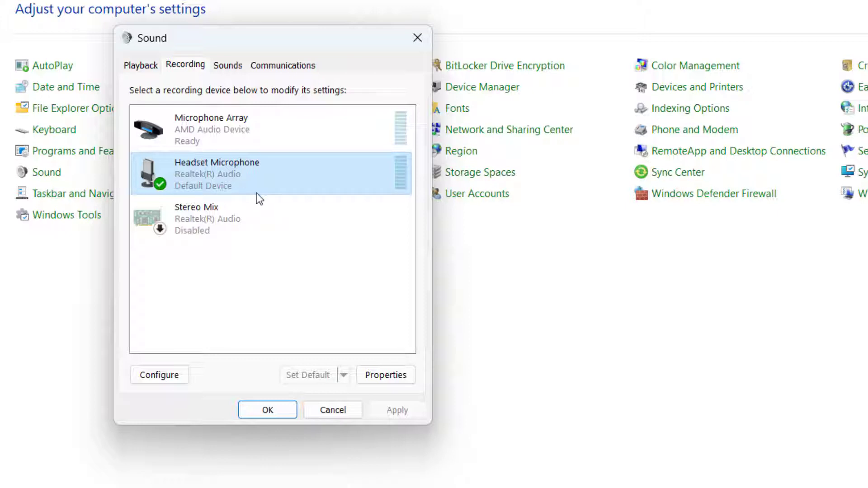
- Review Headset Microphone's Advanced format settings, then close the Sound dialog and Control Panel
{"action": "double_click", "coordinate": [222, 170]}
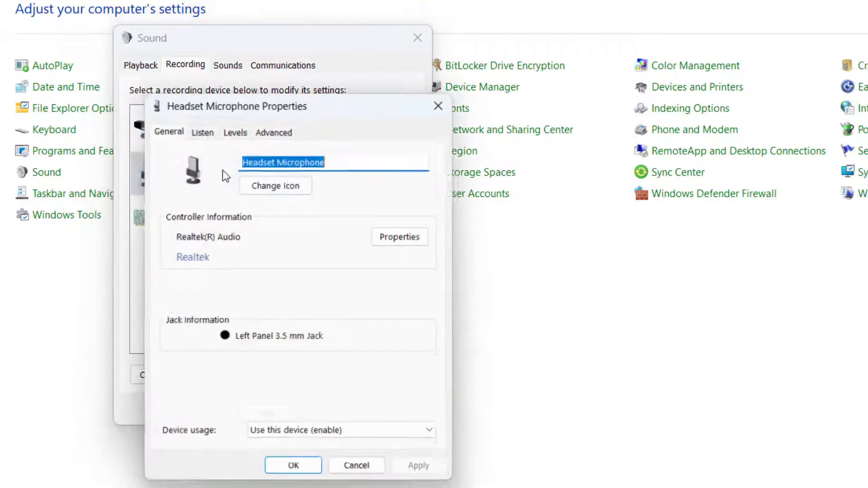
{"action": "left_click", "coordinate": [273, 128]}
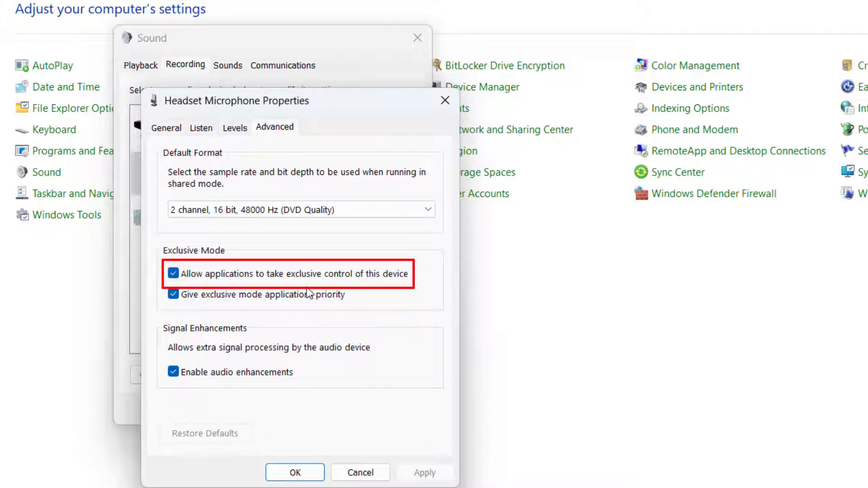
{"action": "left_click", "coordinate": [295, 472]}
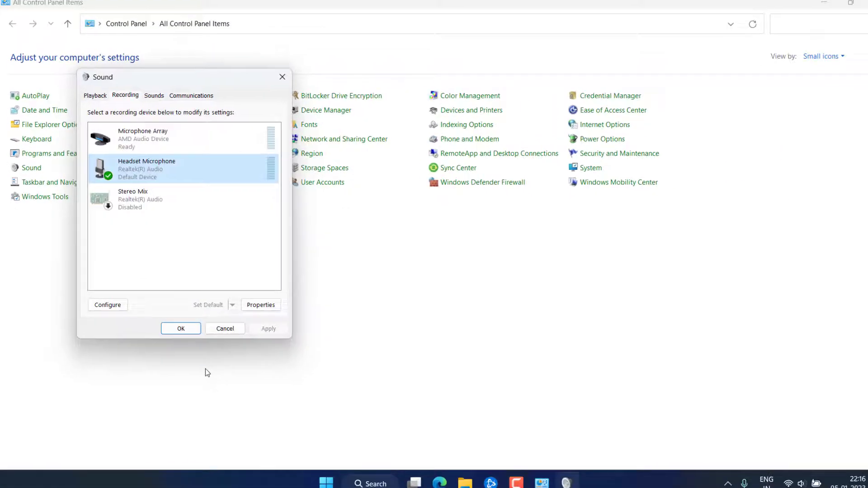
{"action": "left_click", "coordinate": [175, 323]}
{"action": "left_click", "coordinate": [853, 6]}
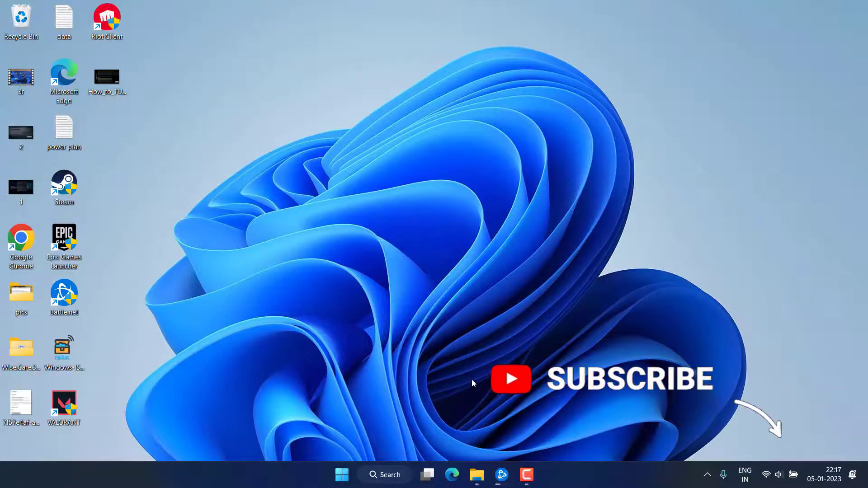
{"action": "key", "text": "super+i"}
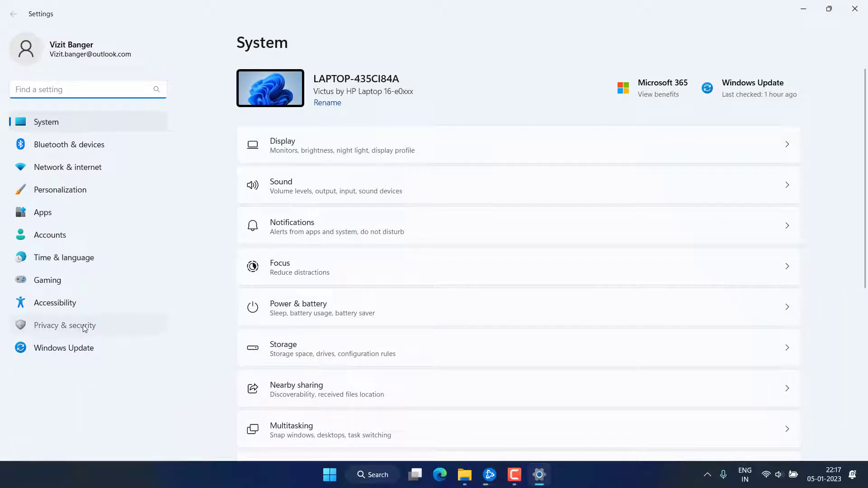
{"action": "left_click", "coordinate": [99, 329]}
{"action": "scroll", "coordinate": [361, 264], "scroll_direction": "down", "scroll_amount": 1}
{"action": "scroll", "coordinate": [361, 264], "scroll_direction": "down", "scroll_amount": 6}
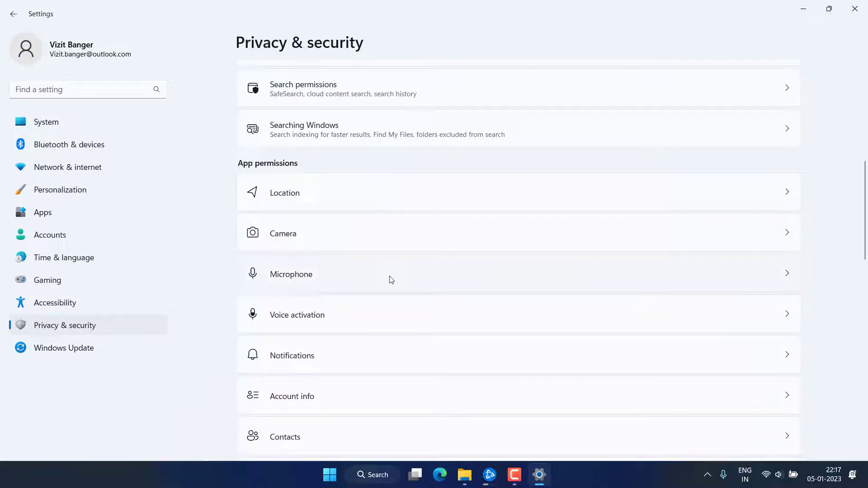
{"action": "left_click", "coordinate": [390, 279]}
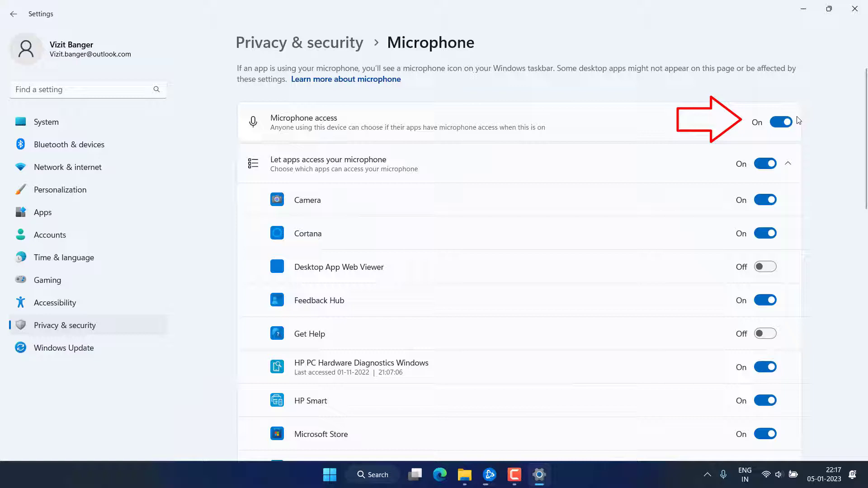
{"action": "scroll", "coordinate": [392, 221], "scroll_direction": "down", "scroll_amount": 3}
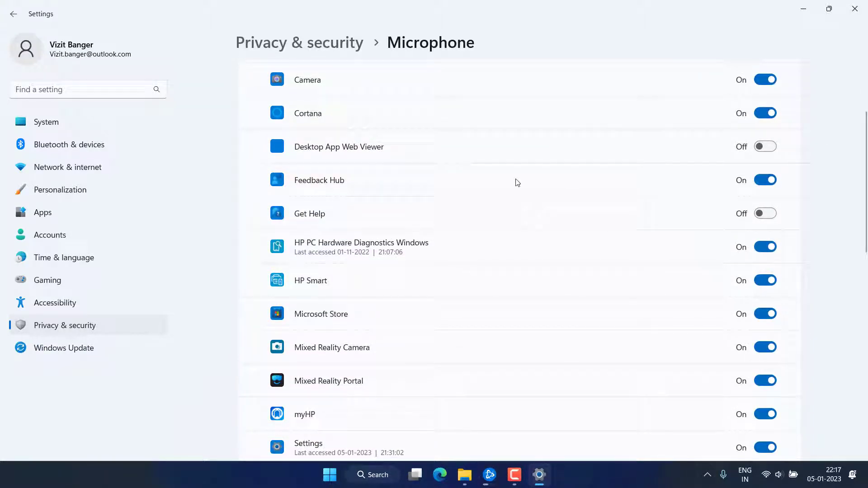
{"action": "scroll", "coordinate": [502, 195], "scroll_direction": "down", "scroll_amount": 9}
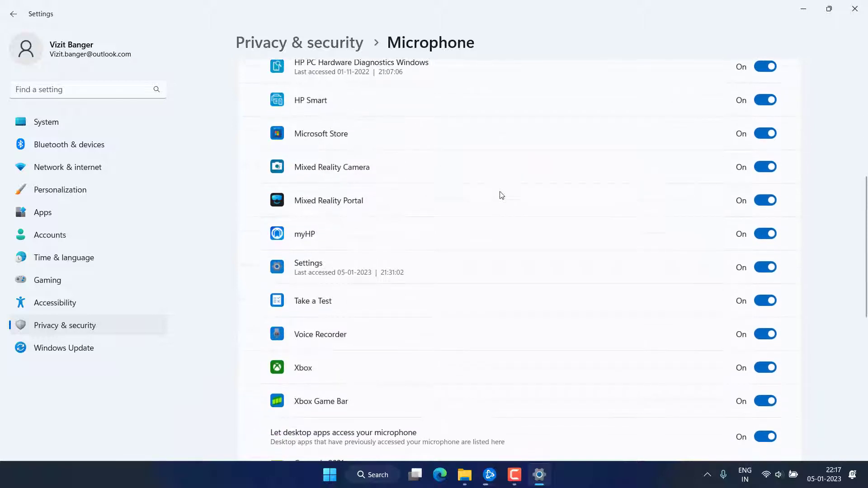
{"action": "scroll", "coordinate": [500, 194], "scroll_direction": "down", "scroll_amount": 4}
{"action": "scroll", "coordinate": [560, 217], "scroll_direction": "up", "scroll_amount": 10}
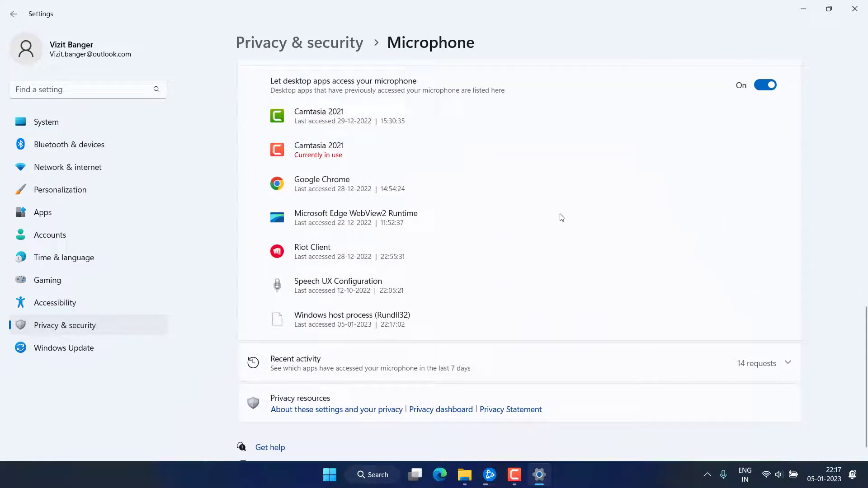
{"action": "scroll", "coordinate": [675, 199], "scroll_direction": "up", "scroll_amount": 3}
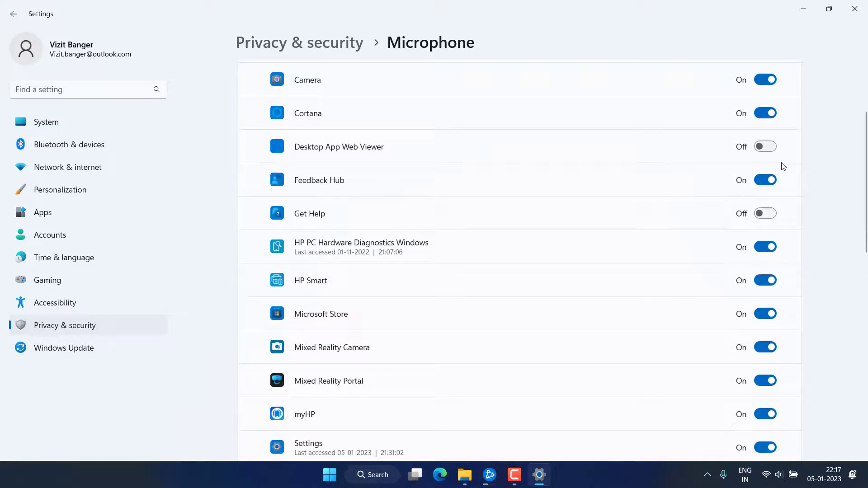
{"action": "left_click", "coordinate": [767, 218]}
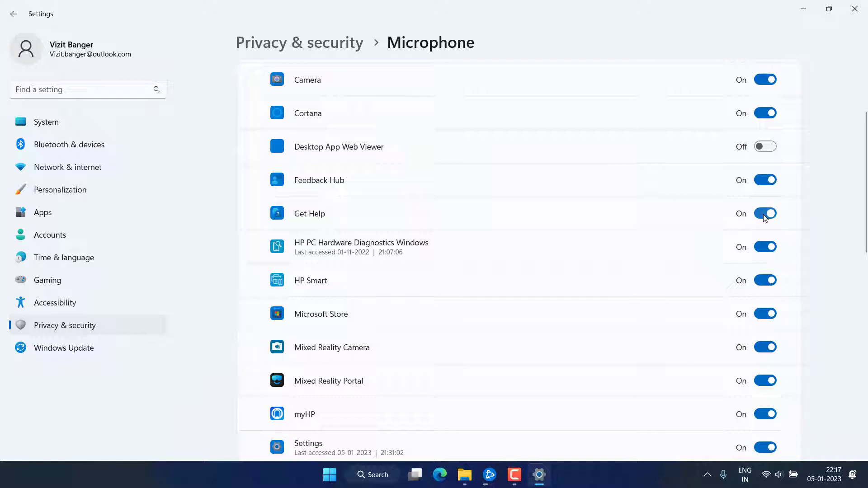
{"action": "left_click", "coordinate": [764, 218]}
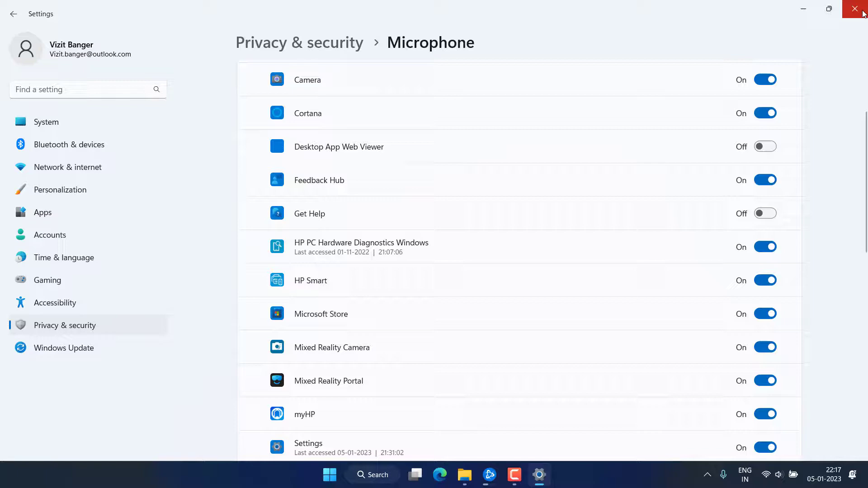
{"action": "left_click", "coordinate": [855, 9]}
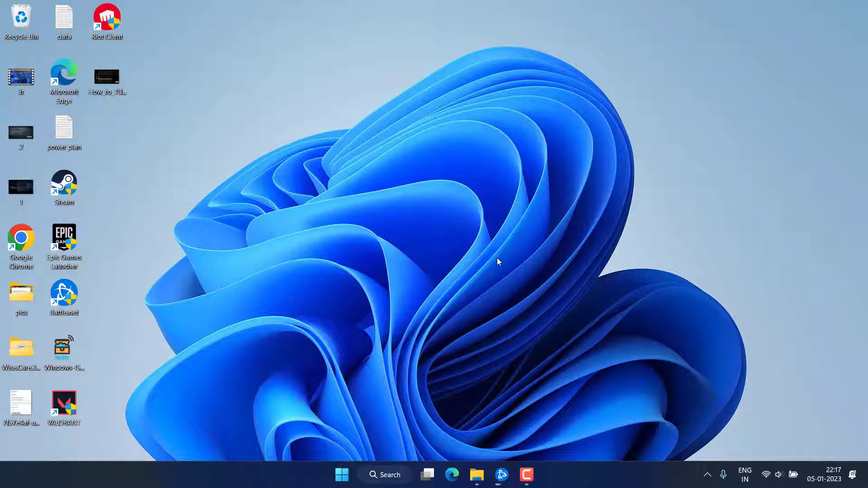
- Show Warzone 2.0's Voice Chat input devices in Battle.net, then search Start for Control Panel
{"action": "left_click", "coordinate": [501, 475]}
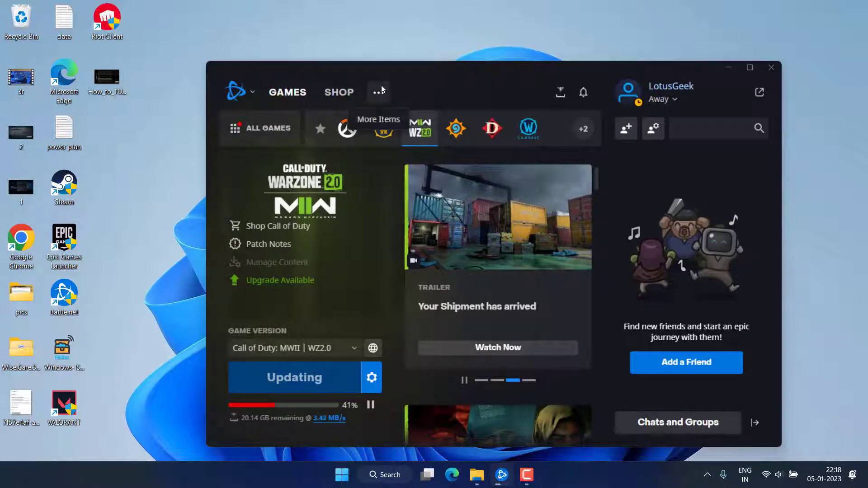
{"action": "left_click", "coordinate": [371, 377]}
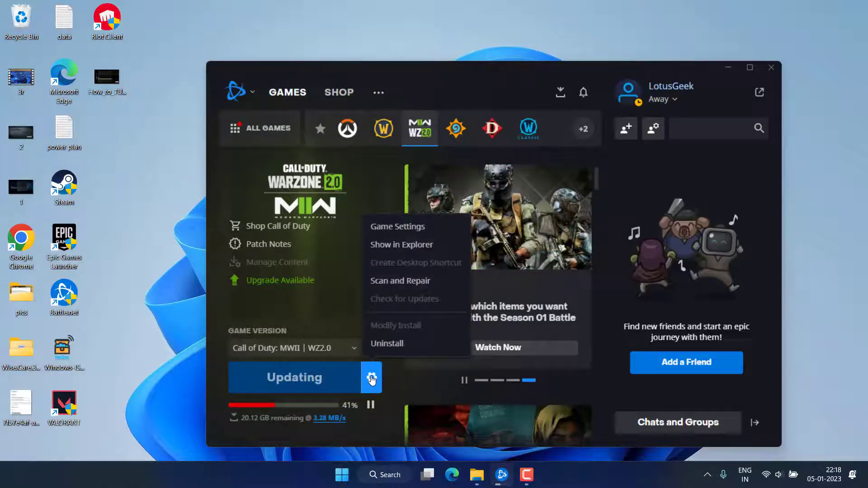
{"action": "left_click", "coordinate": [407, 230]}
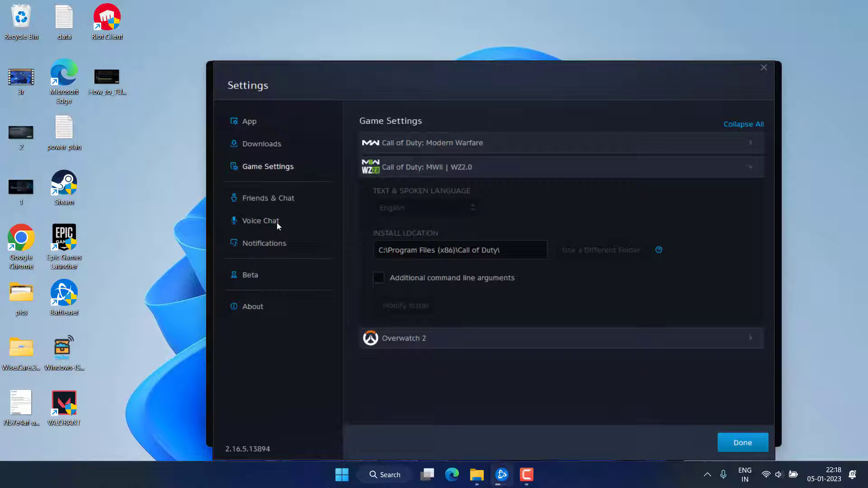
{"action": "left_click", "coordinate": [277, 223]}
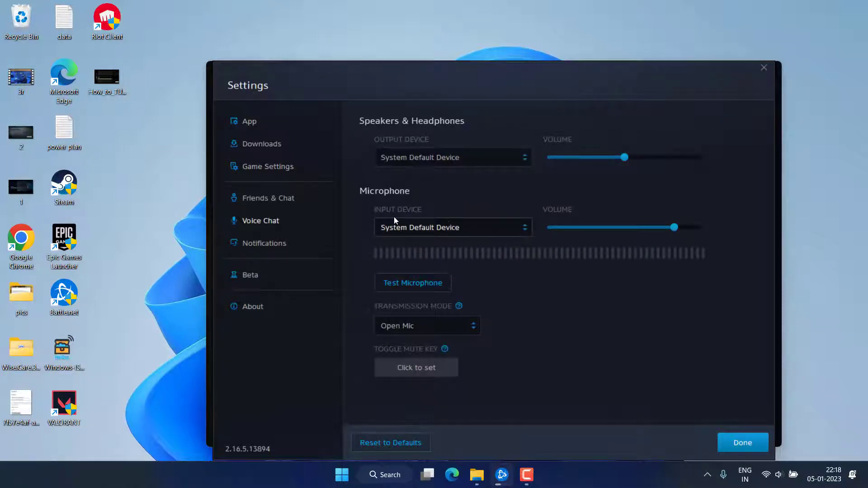
{"action": "left_click", "coordinate": [456, 228]}
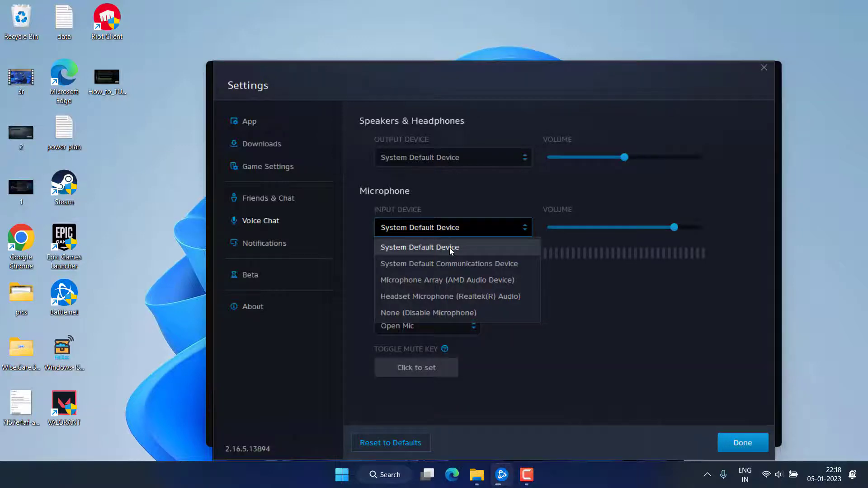
{"action": "type", "text": "comntrol"}
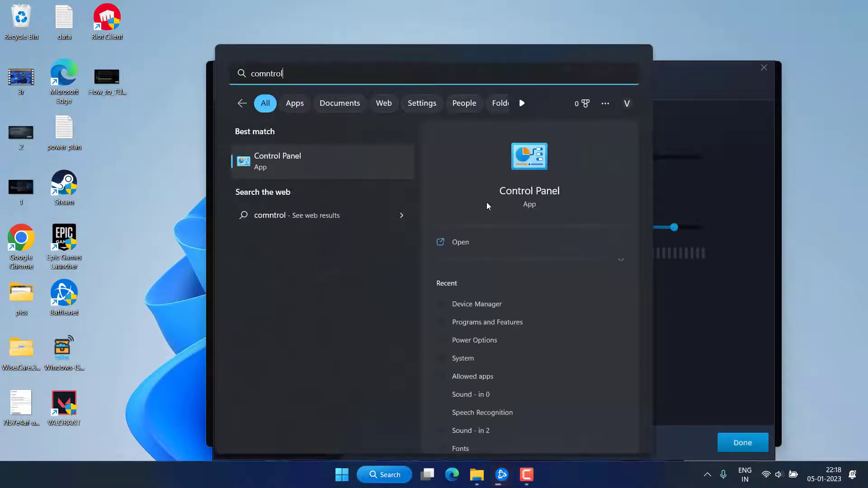
- Select Headset Microphone on Control Panel's Sound Recording tab, then return to Battle.net's Voice Chat settings
{"action": "key", "text": "Return"}
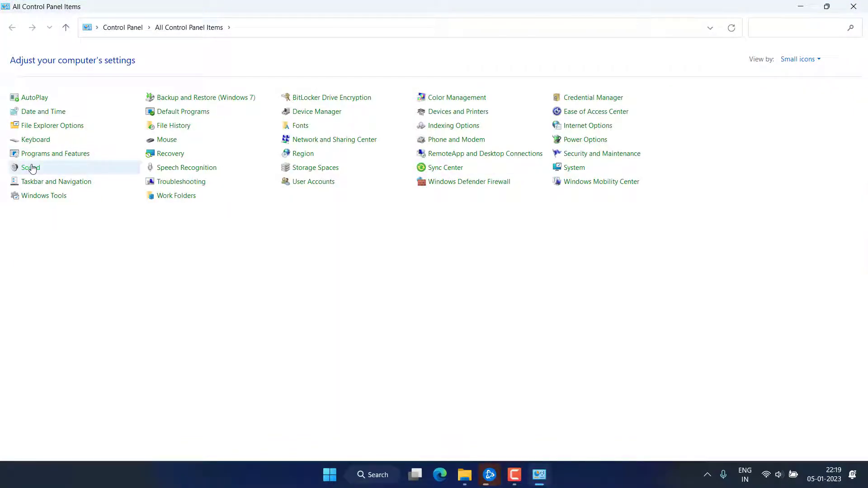
{"action": "left_click", "coordinate": [45, 171]}
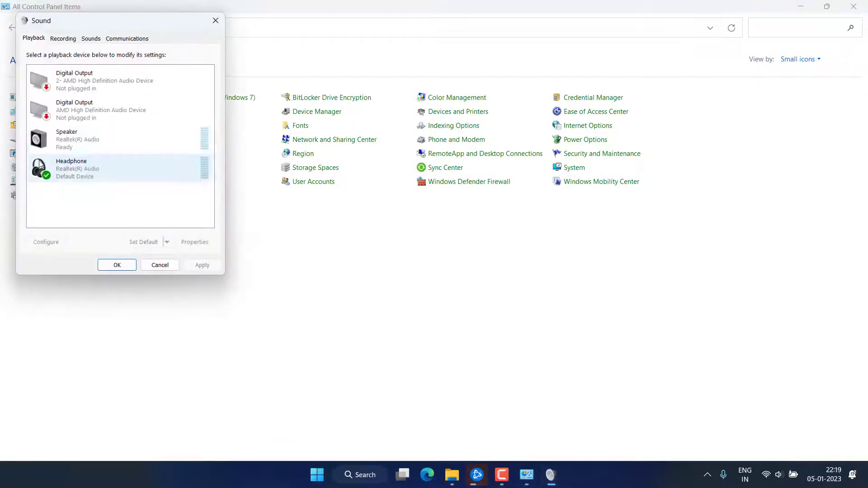
{"action": "left_click", "coordinate": [63, 38]}
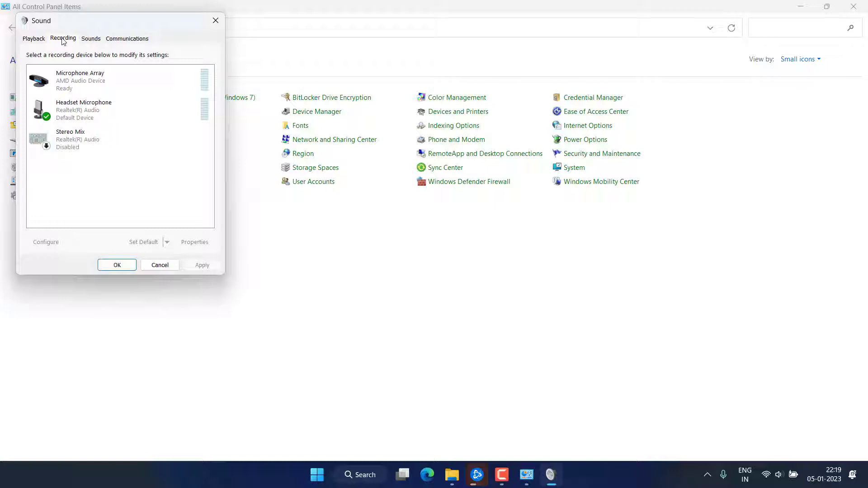
{"action": "left_click", "coordinate": [58, 106]}
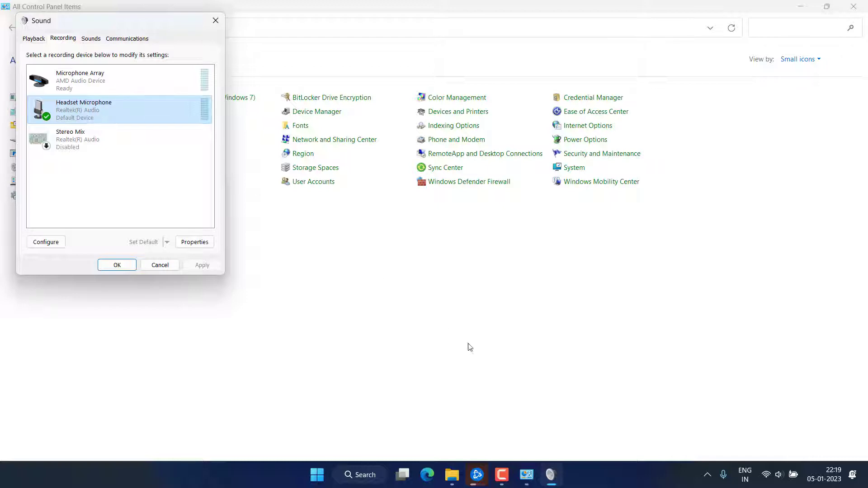
{"action": "left_click", "coordinate": [476, 475]}
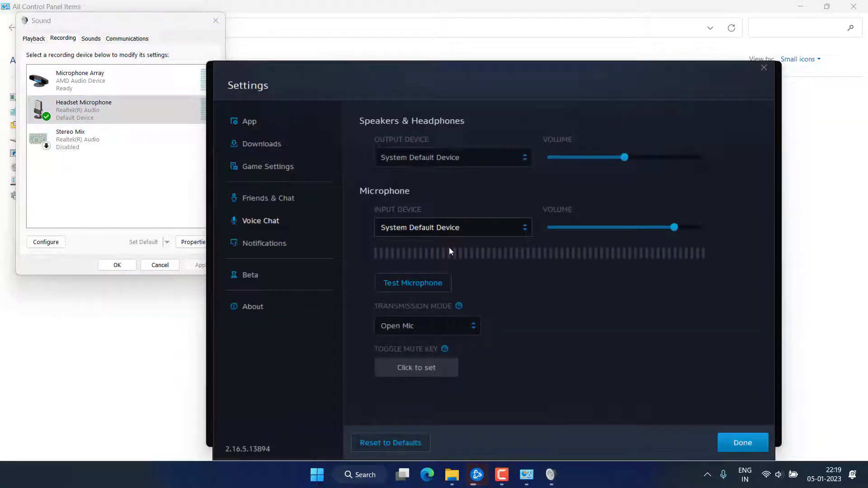
- Set voice chat input to Headset Microphone (Realtek(R) Audio) with Open Mic, and save
{"action": "left_click", "coordinate": [428, 228]}
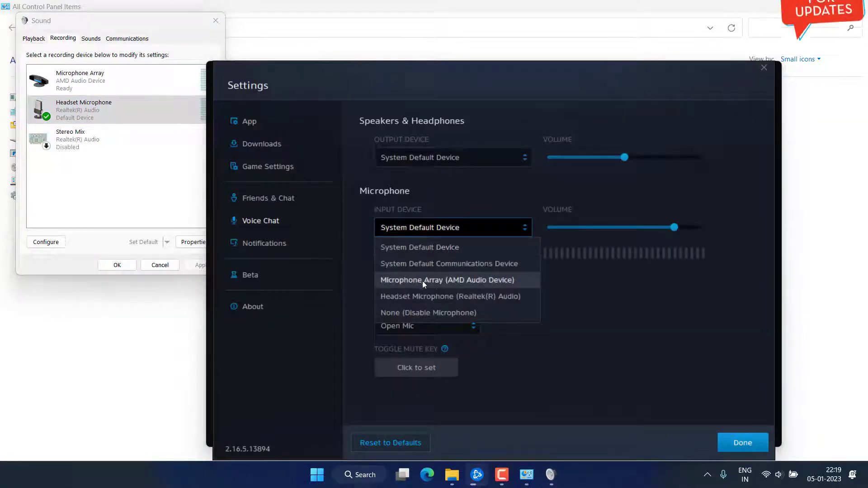
{"action": "left_click", "coordinate": [449, 296]}
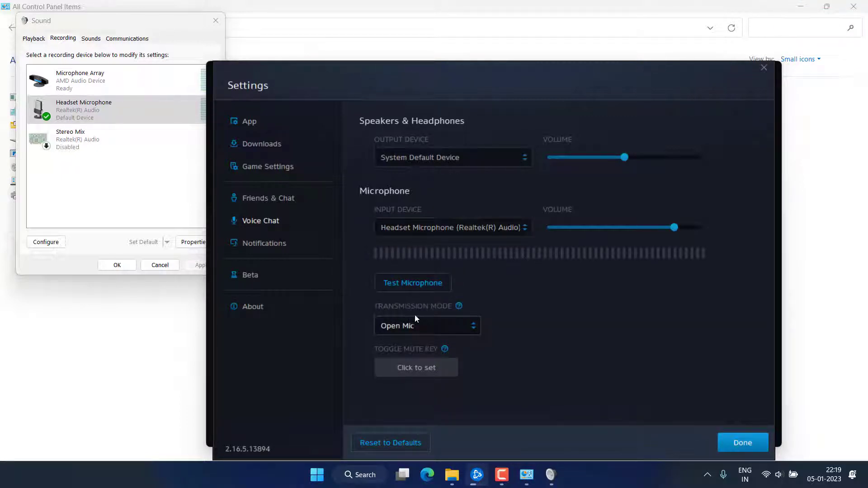
{"action": "left_click", "coordinate": [424, 324]}
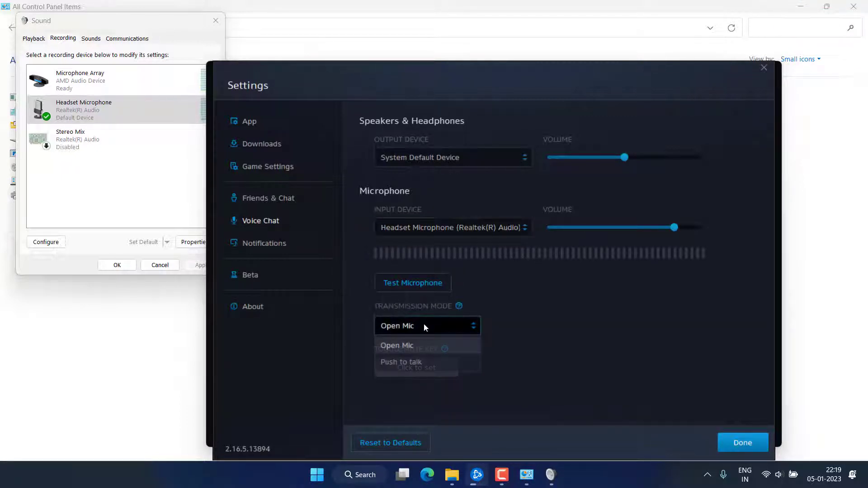
{"action": "left_click", "coordinate": [408, 346]}
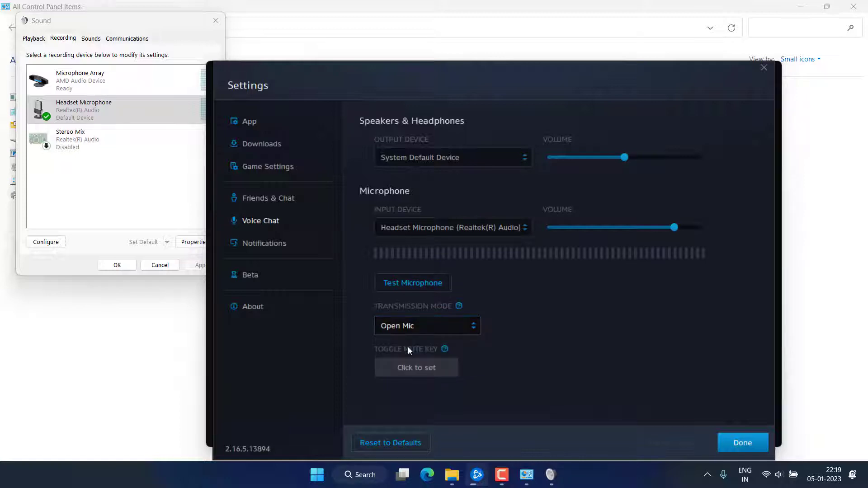
{"action": "left_click", "coordinate": [730, 443]}
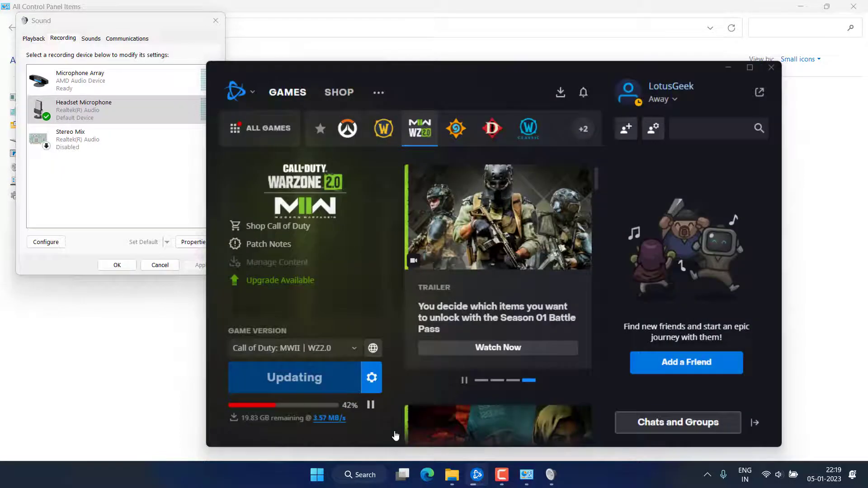
- Close Control Panel and open Warzone 2.0's install folder in File Explorer
{"action": "left_click", "coordinate": [215, 22]}
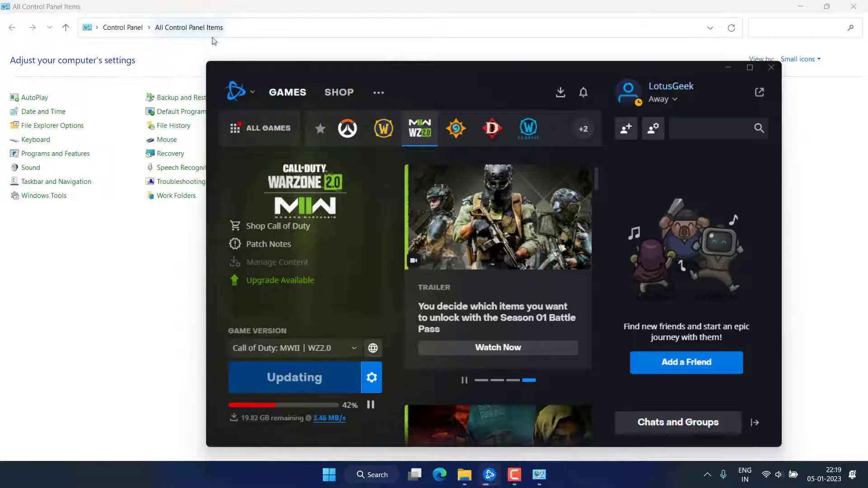
{"action": "left_click", "coordinate": [853, 7]}
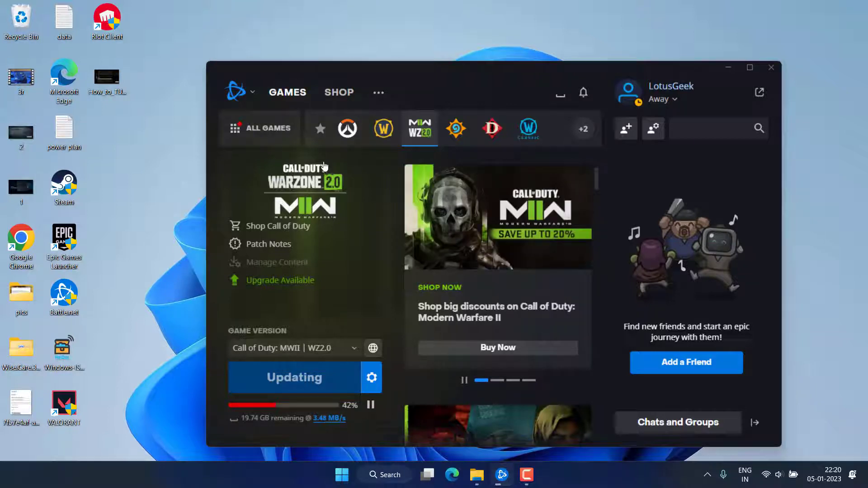
{"action": "left_click", "coordinate": [373, 383]}
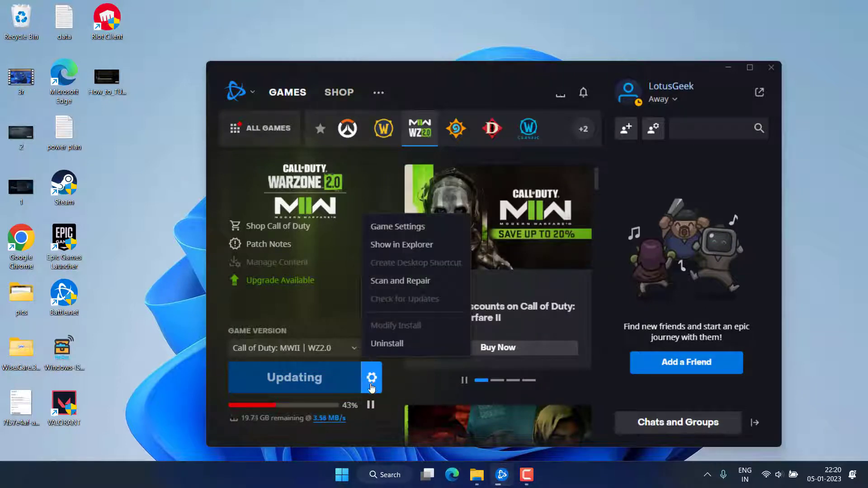
{"action": "left_click", "coordinate": [403, 245]}
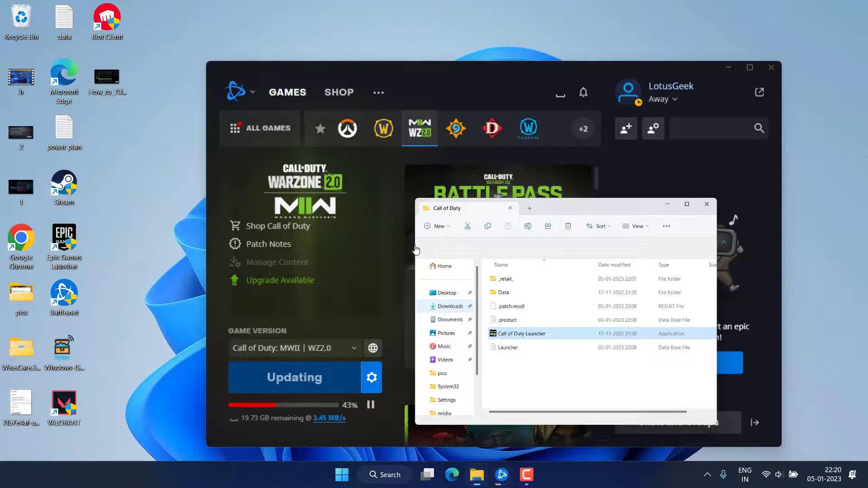
- Set Call of Duty Launcher to run as administrator in its Compatibility properties
{"action": "left_click", "coordinate": [547, 291]}
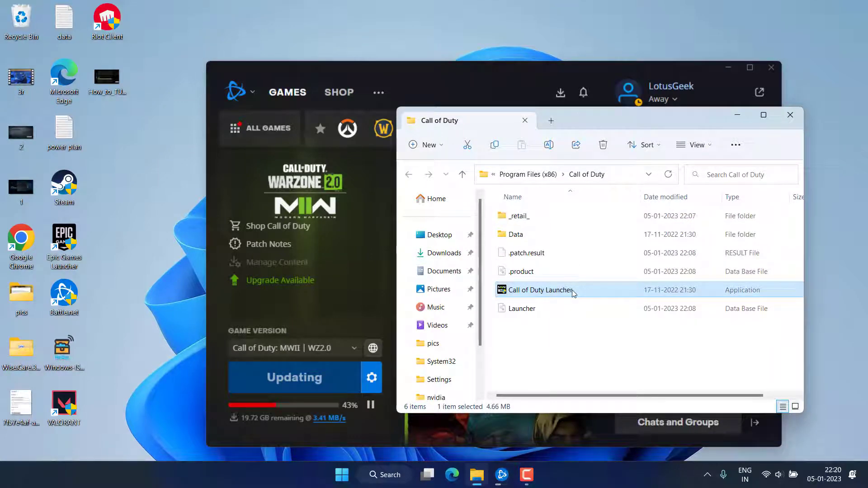
{"action": "right_click", "coordinate": [548, 295]}
{"action": "left_click", "coordinate": [596, 235]}
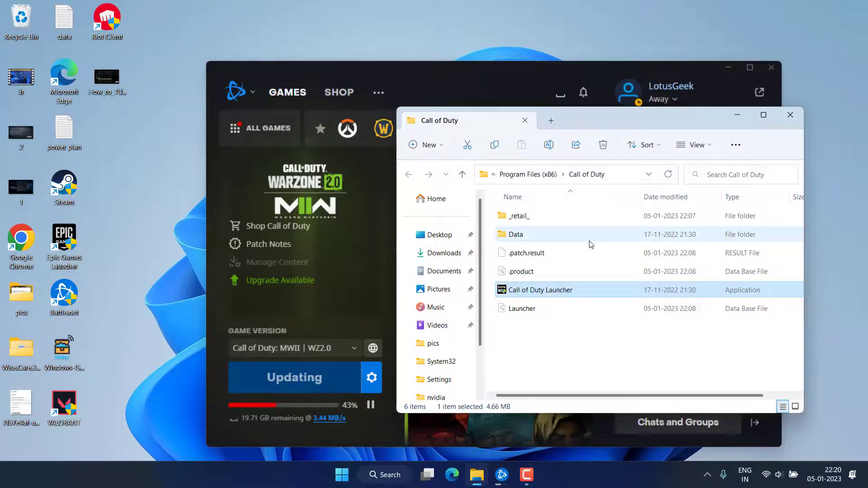
{"action": "left_click", "coordinate": [670, 183]}
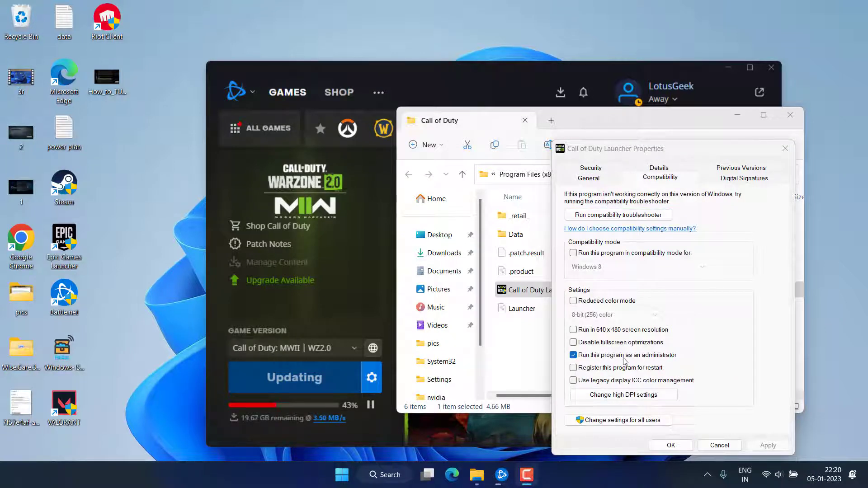
{"action": "left_click", "coordinate": [671, 445]}
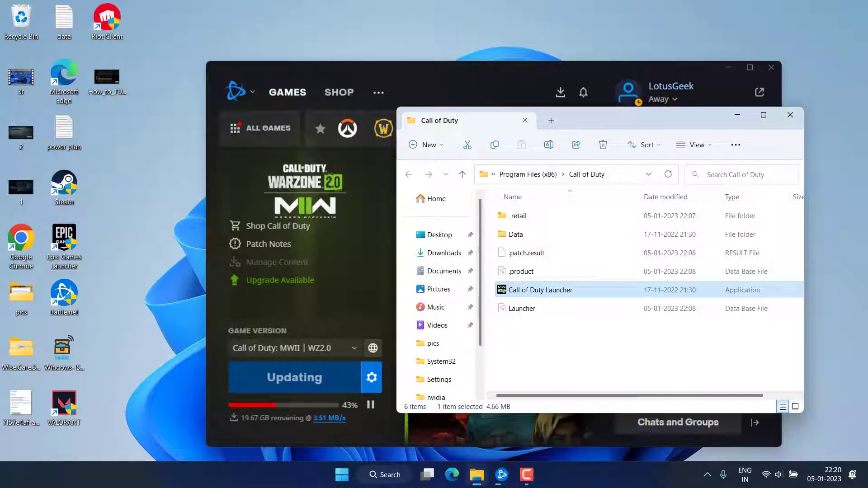
- Close the Call of Duty folder window and minimize Battle.net
{"action": "left_click", "coordinate": [790, 114]}
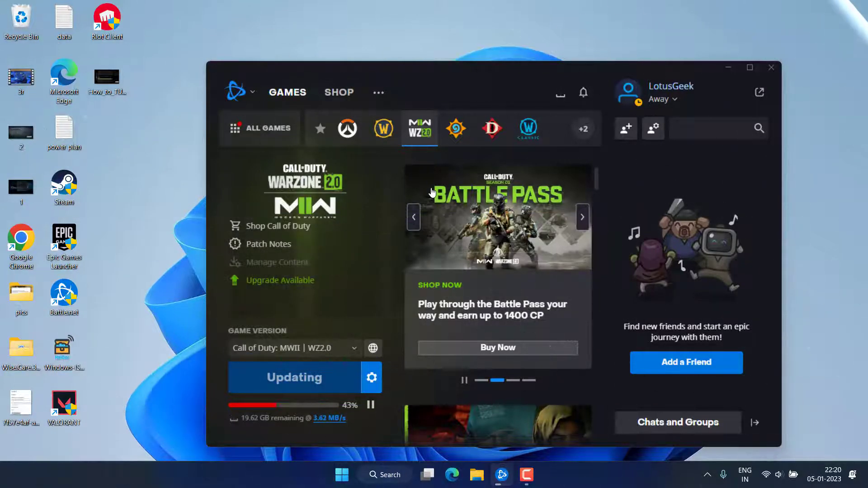
{"action": "left_click", "coordinate": [728, 67]}
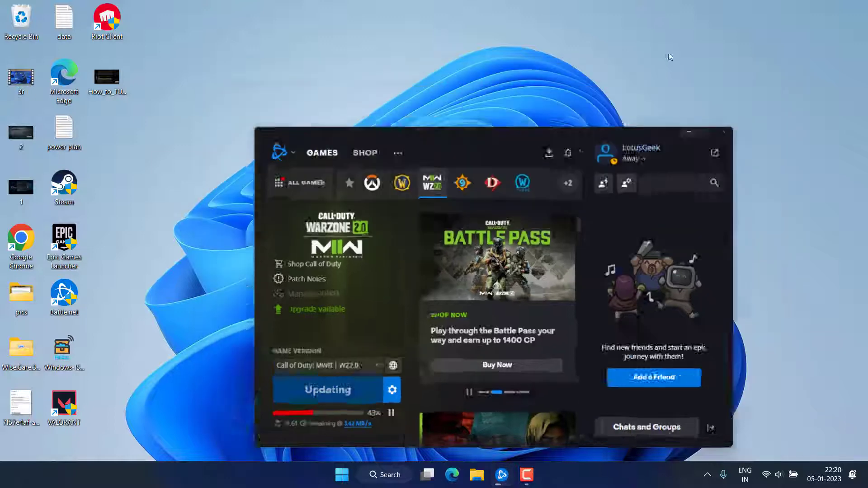
{"action": "key", "text": "alt+Tab"}
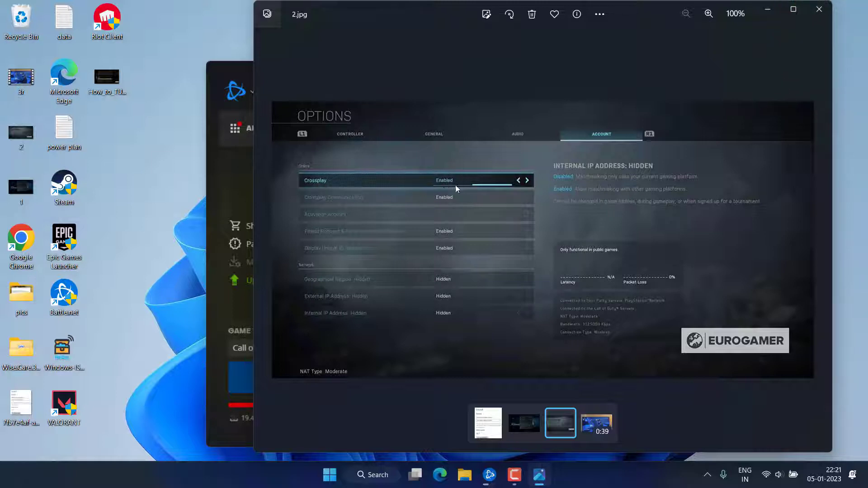
{"action": "key", "text": "alt+F4"}
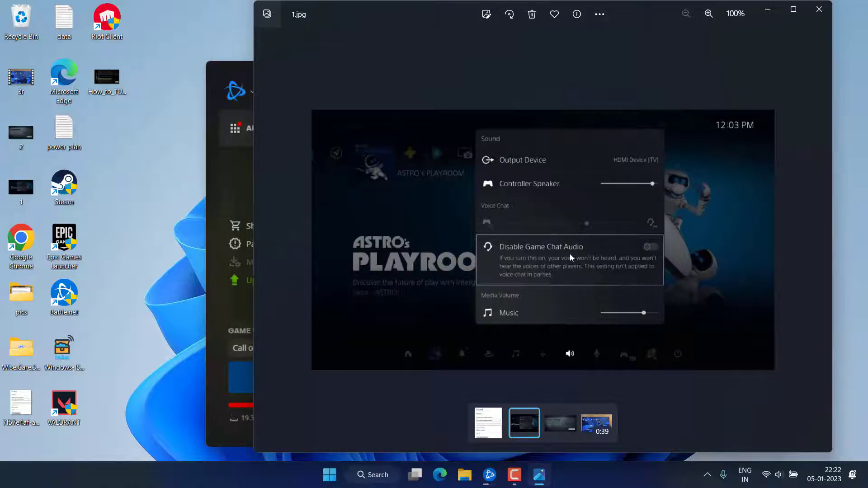
{"action": "left_click", "coordinate": [819, 9]}
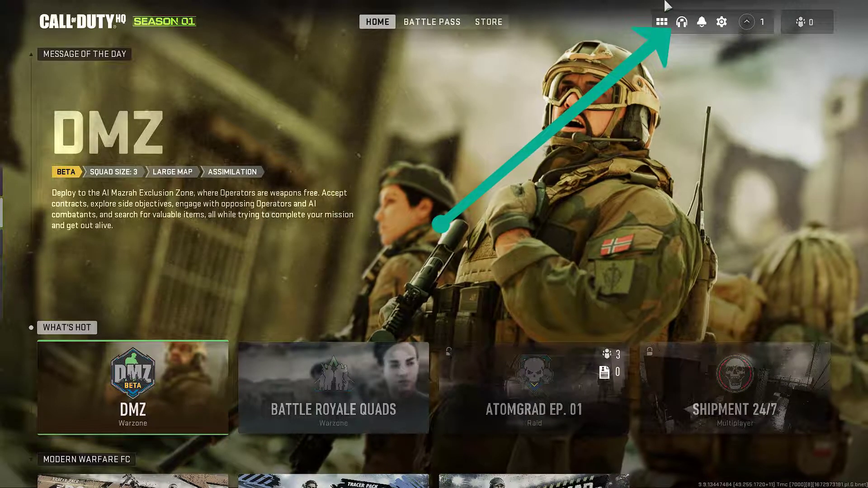
- Confirm the Party voice channel (1/32, Friends Only) is connected
{"action": "left_click", "coordinate": [683, 23]}
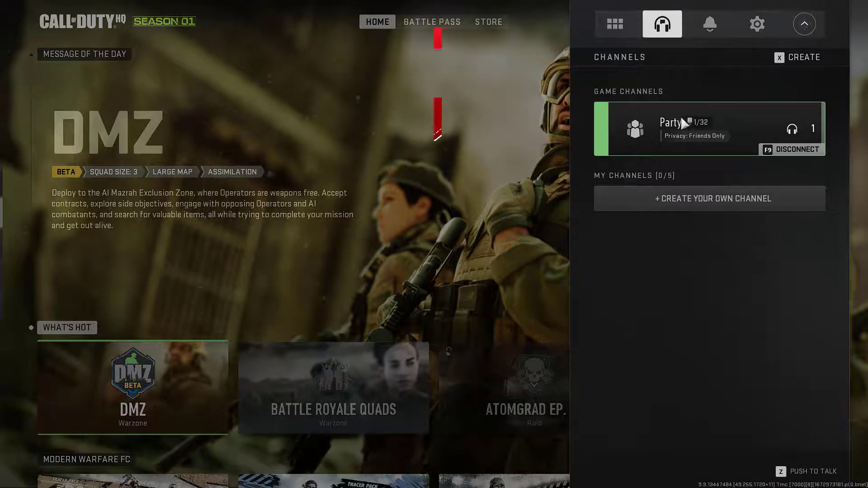
- Close the Channels panel, confirm Quit to Desktop, and close the Battle.net window
{"action": "left_click", "coordinate": [515, 121]}
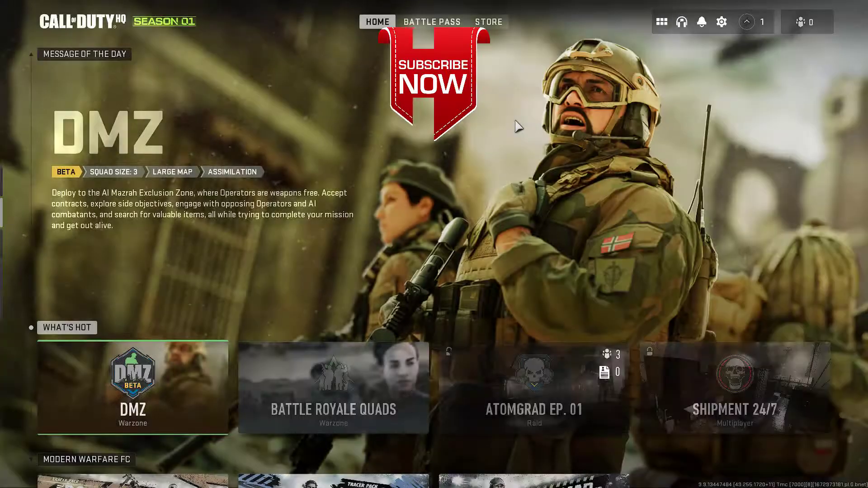
{"action": "left_click", "coordinate": [662, 22]}
{"action": "left_click", "coordinate": [614, 471]}
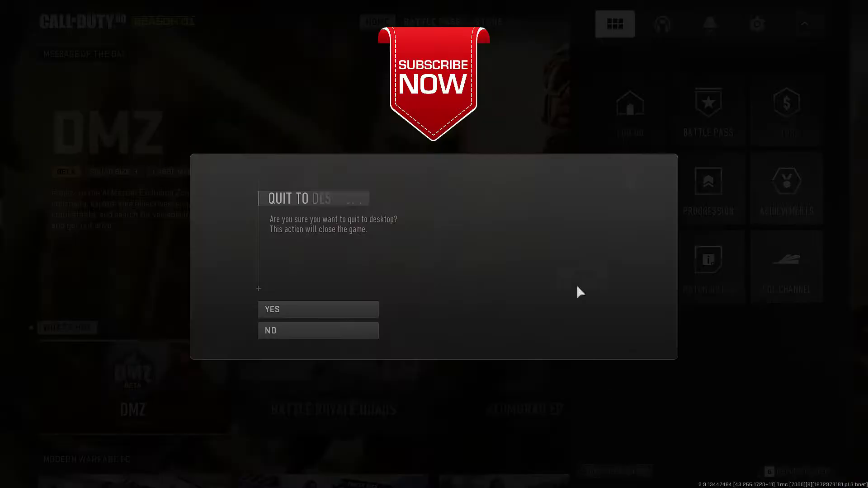
{"action": "left_click", "coordinate": [299, 309]}
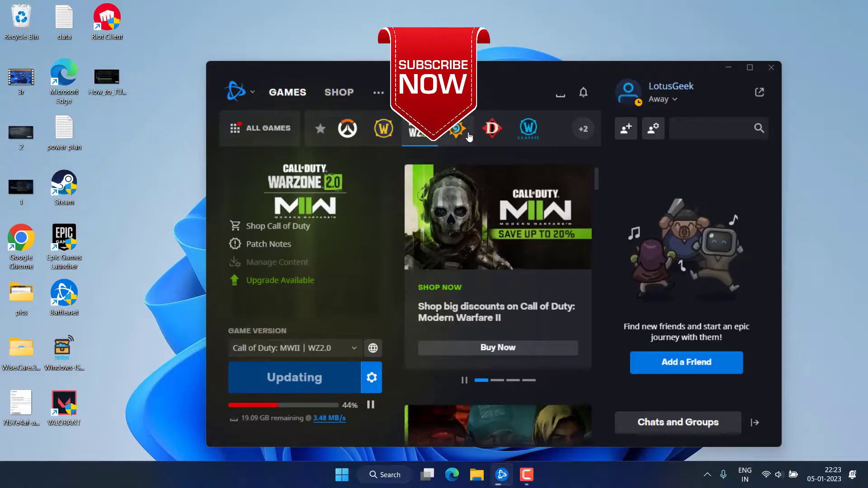
{"action": "left_click", "coordinate": [770, 67]}
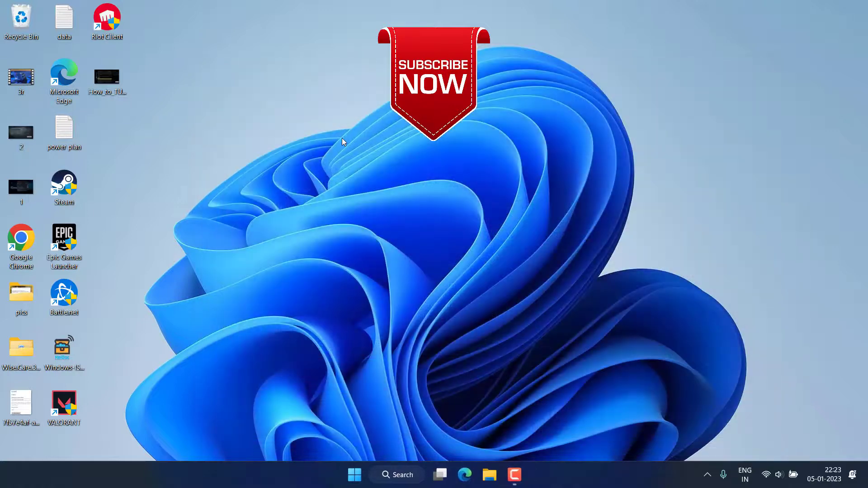